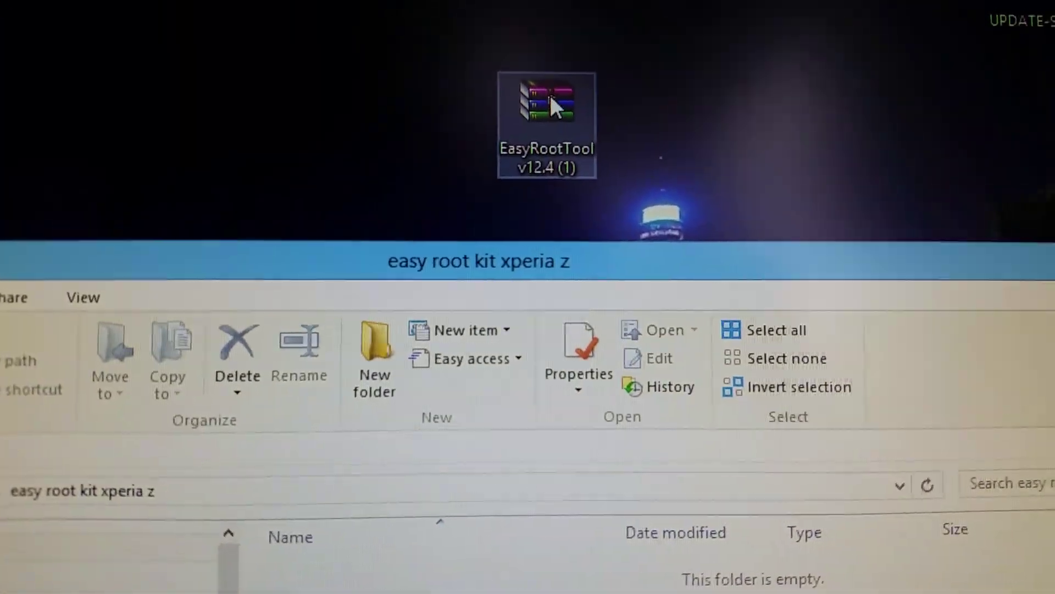
Move the EasyRootTool zip into 'easy root kit xperia z' and extract it there
left_click_drag(553, 95, 473, 342)
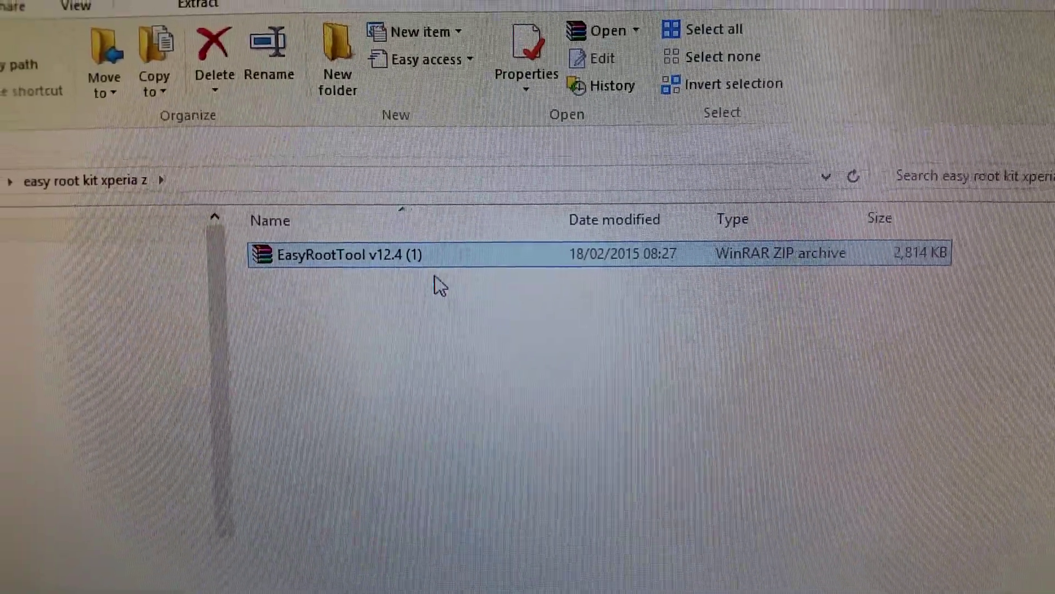
right_click(378, 284)
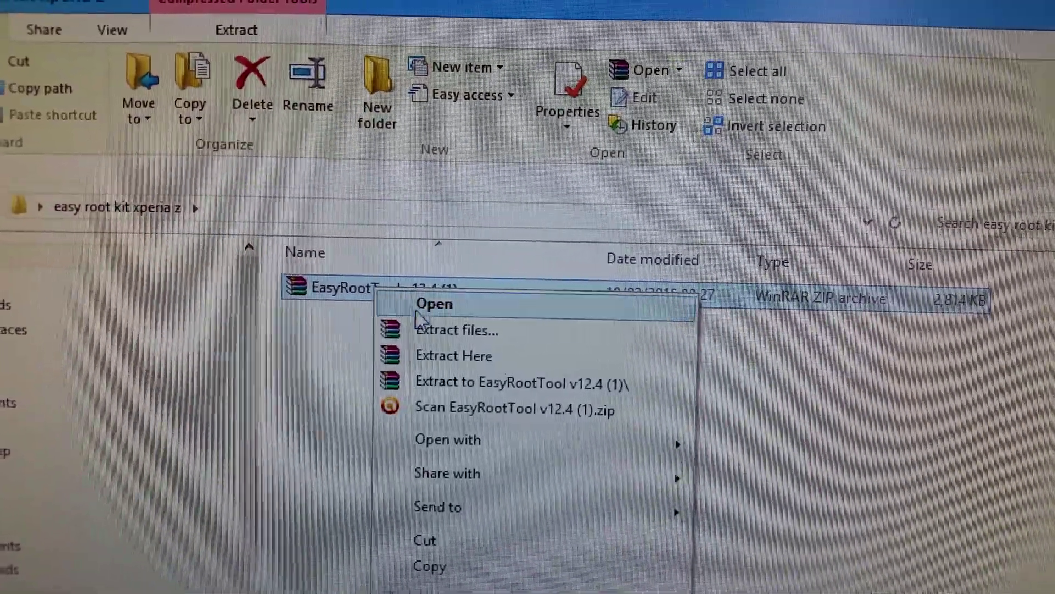
left_click(446, 358)
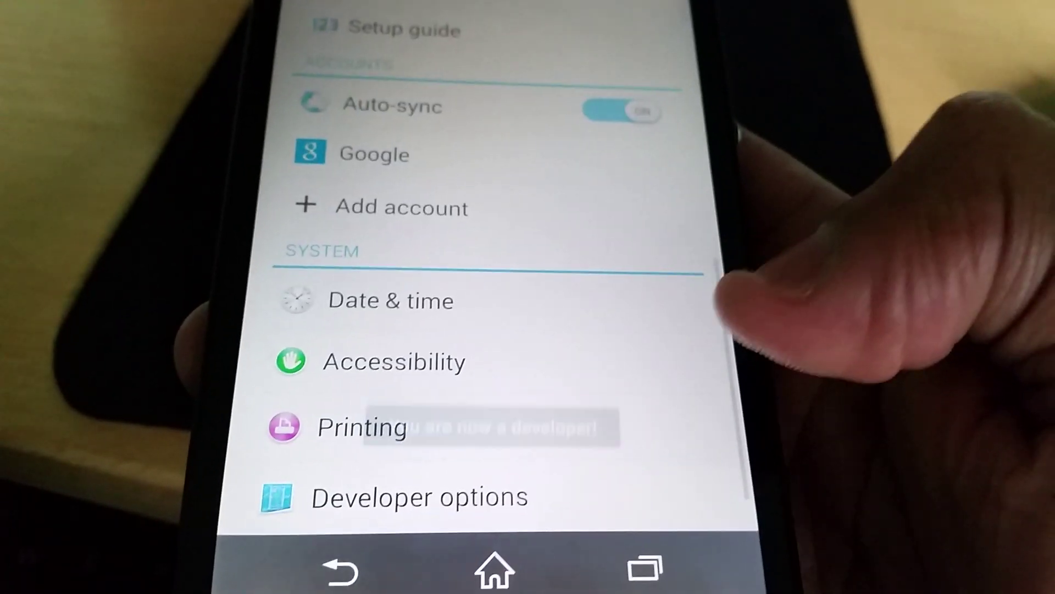
scroll(494, 329, "down", 1)
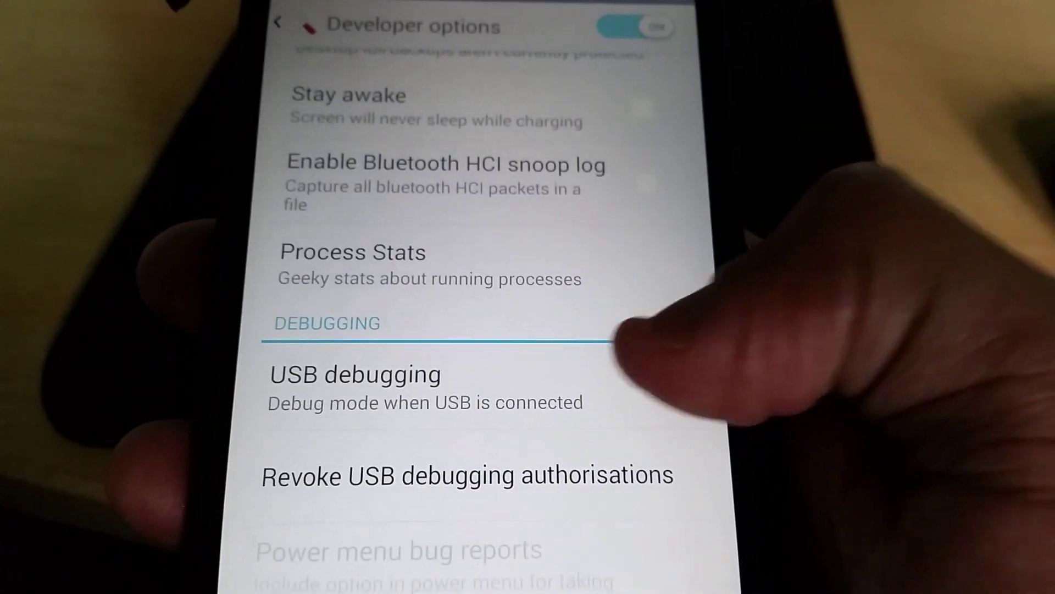
Turn on USB debugging in Developer options and go back to the main Settings list
left_click(650, 380)
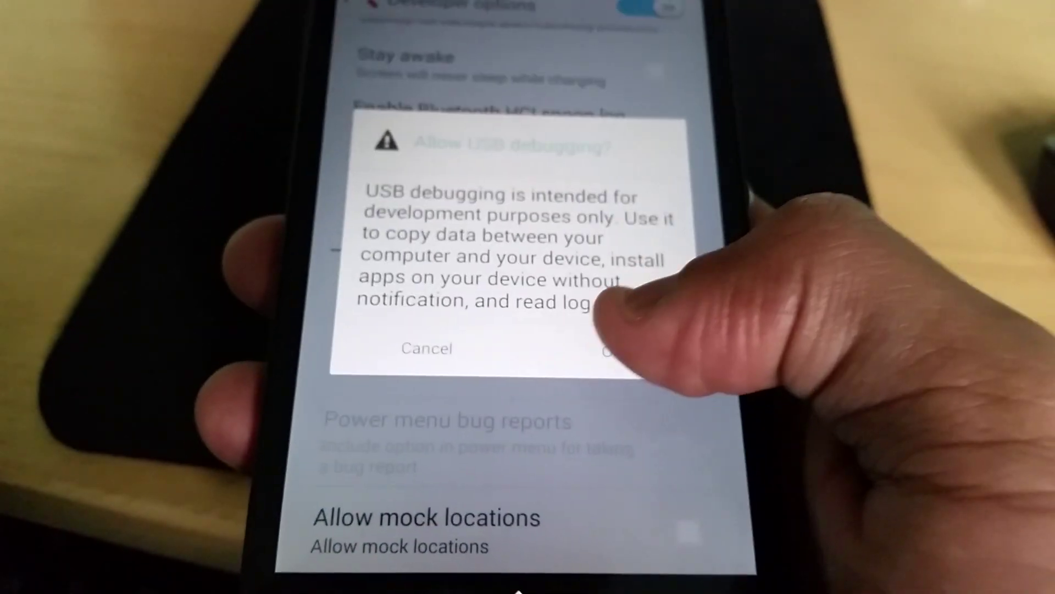
left_click(627, 330)
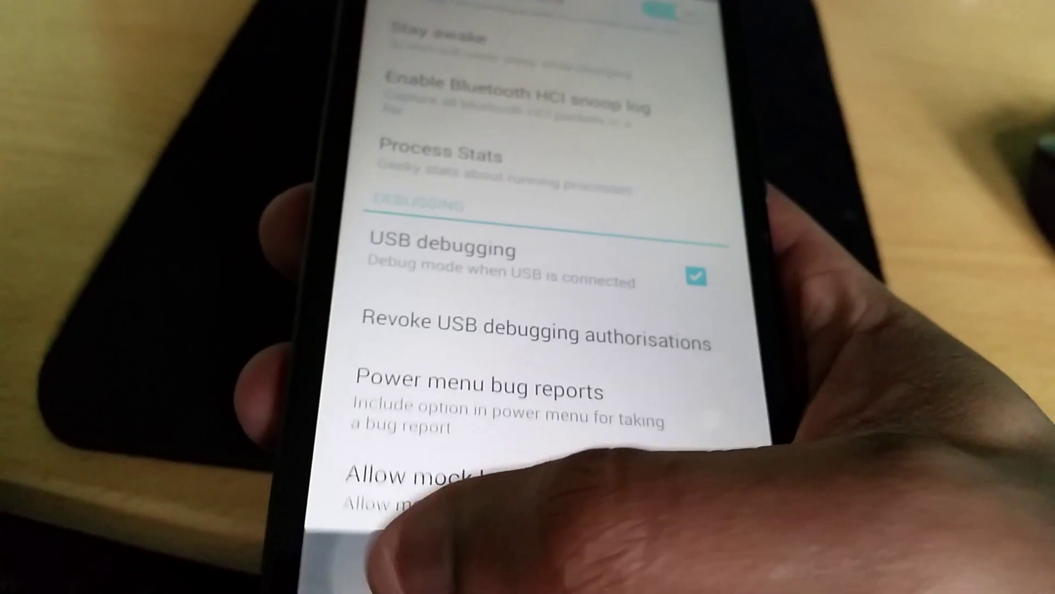
left_click(373, 587)
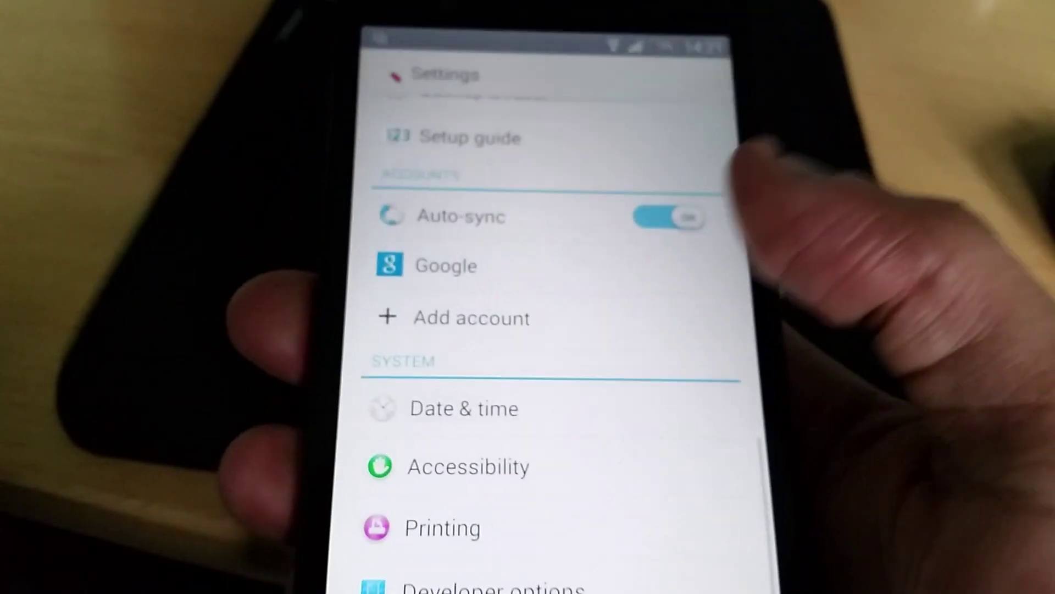
scroll(544, 347, "up", 5)
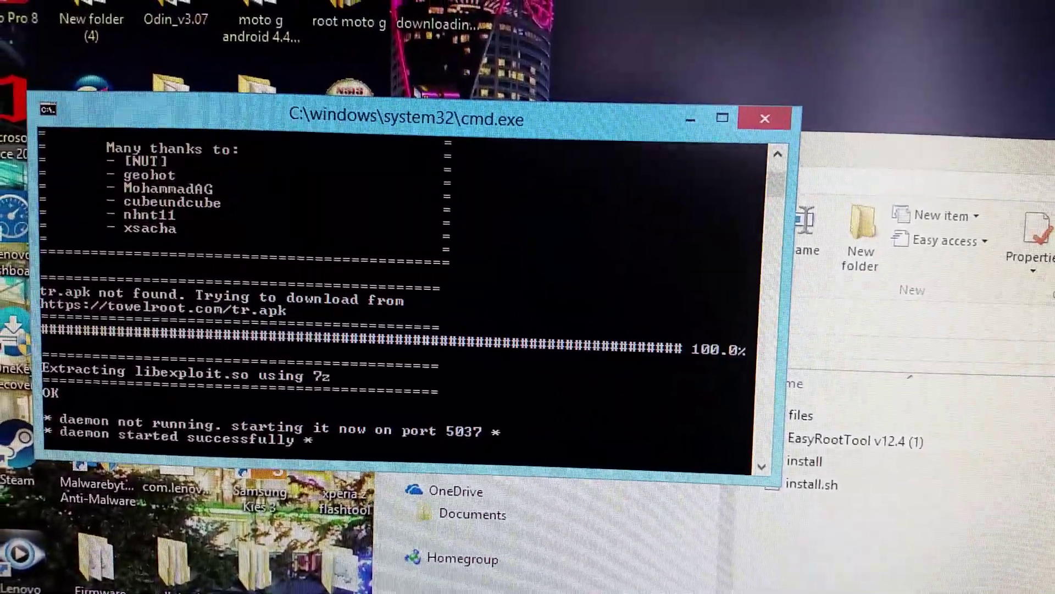
Close the file window with Alt+F4 so the install.bat rooting script continues
left_click(907, 313)
key("alt+F4")
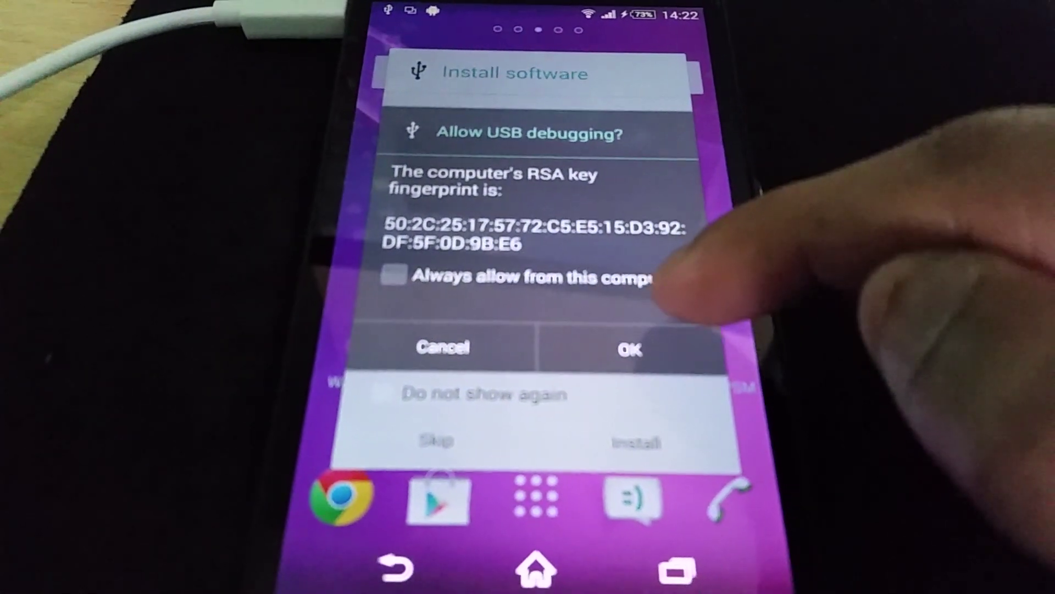
Allow USB debugging from this computer on the phone's RSA fingerprint prompt
left_click(633, 355)
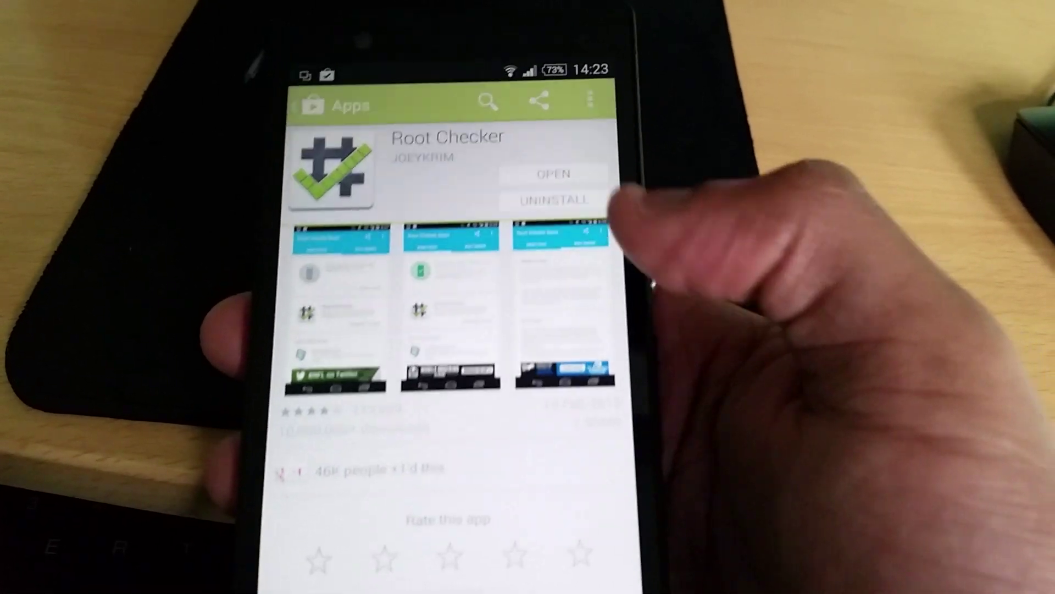
Launch Root Checker, accept the disclaimer, dismiss What's New, and run Verify Root
left_click(588, 223)
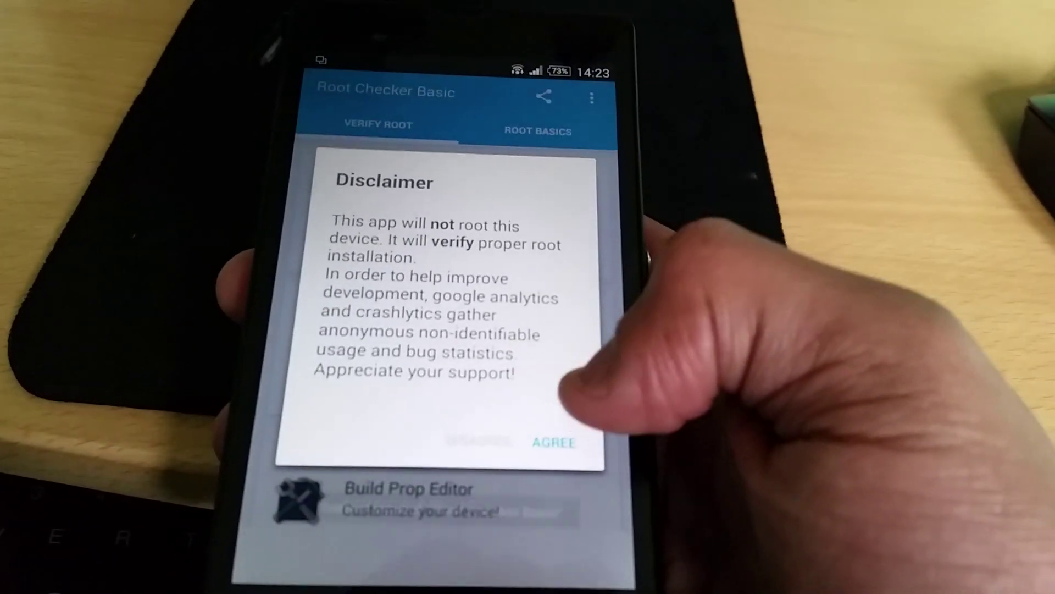
left_click(574, 474)
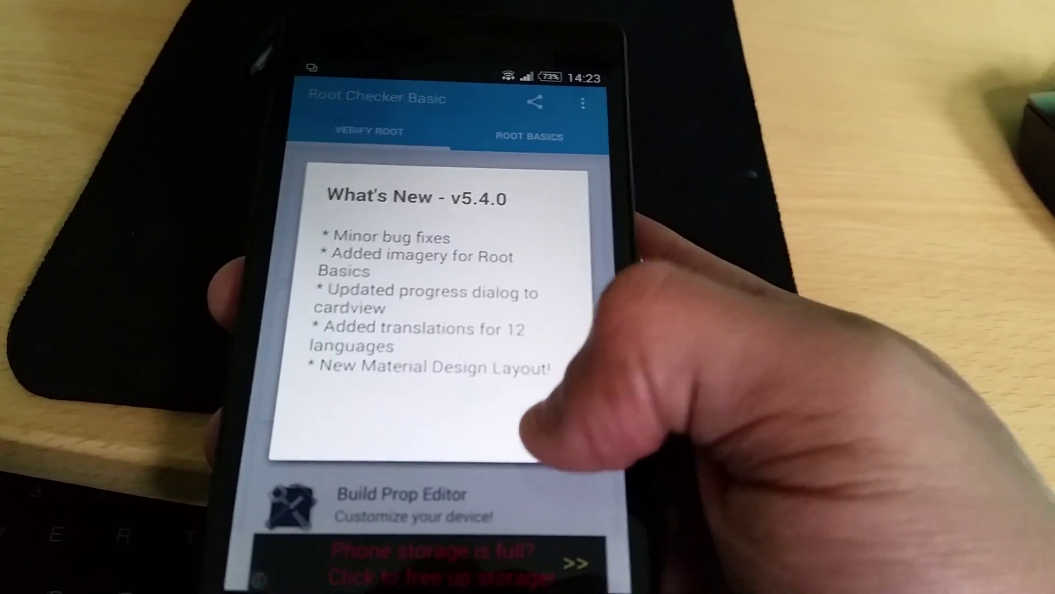
left_click(563, 432)
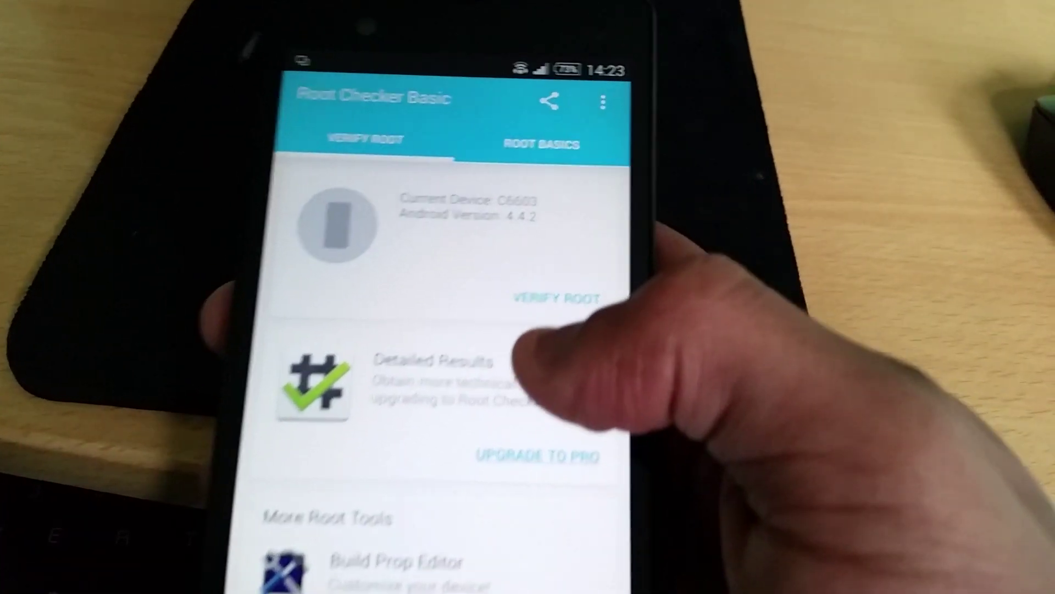
left_click(552, 329)
type("supe")
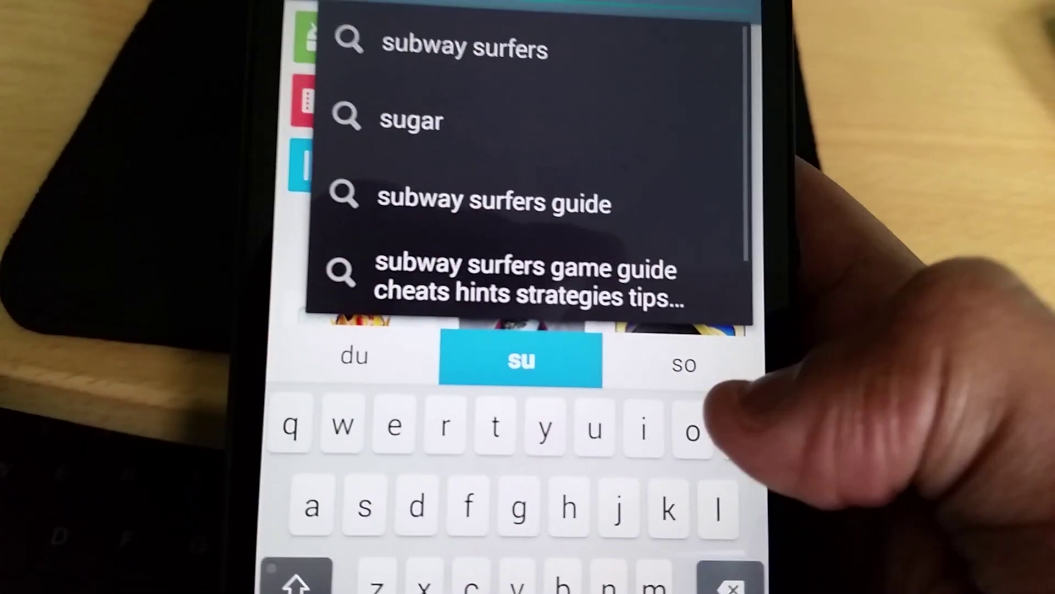
type("rsu")
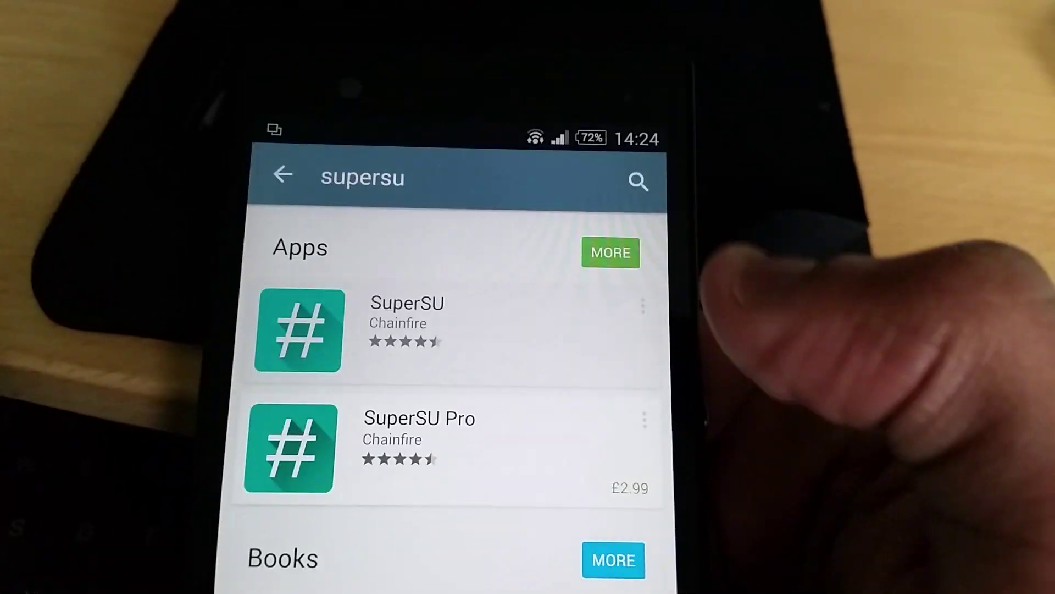
Install SuperSU from its Play Store listing, accepting the requested permissions
left_click(536, 198)
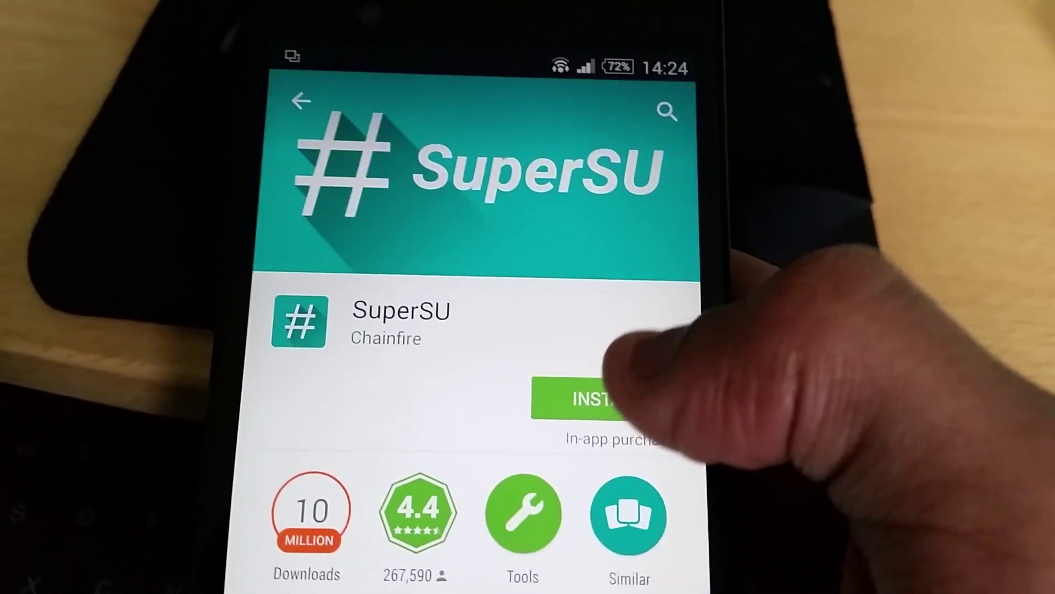
left_click(602, 429)
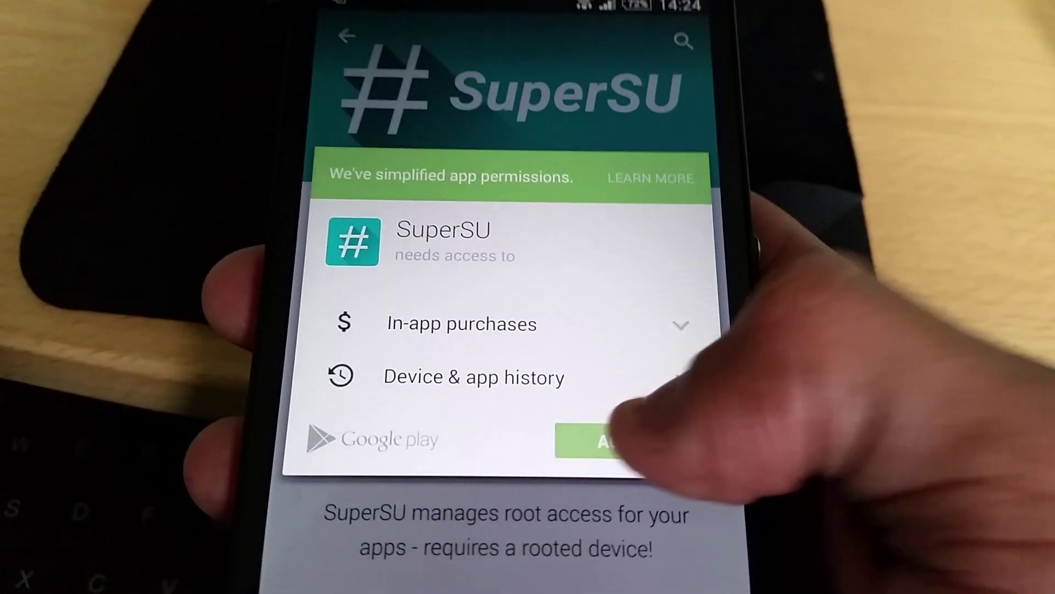
left_click(628, 441)
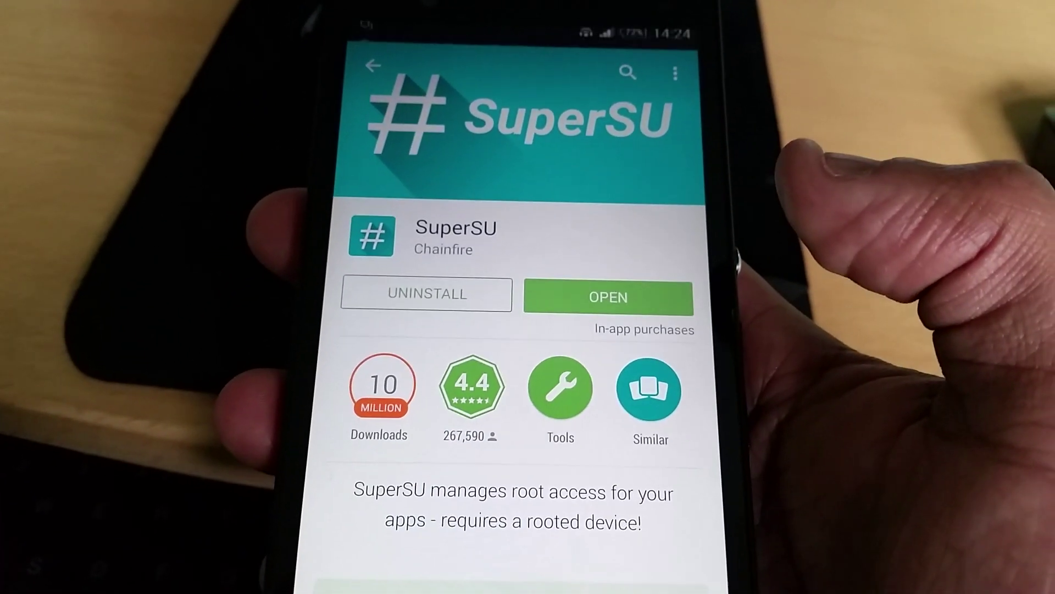
Launch SuperSU, install the SU binary in Normal mode, then unlock the rebooted phone
left_click(611, 302)
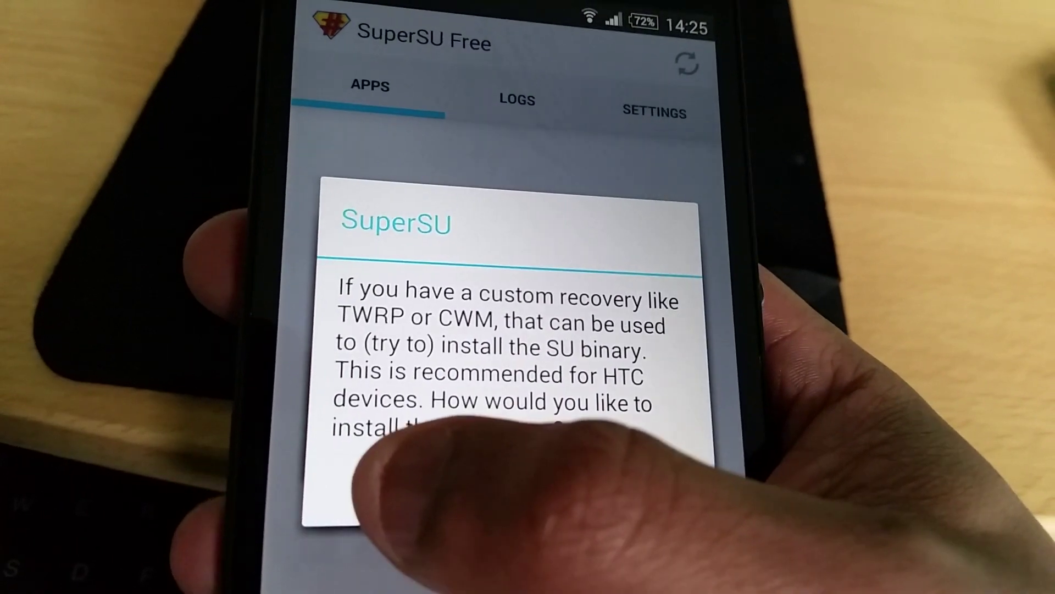
left_click(387, 487)
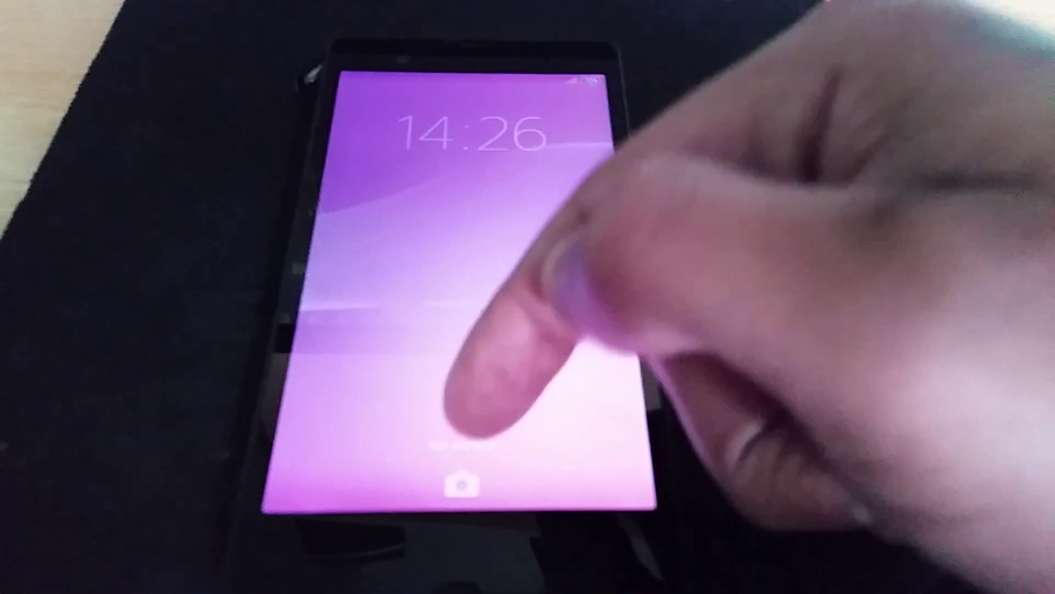
left_click_drag(470, 416, 495, 206)
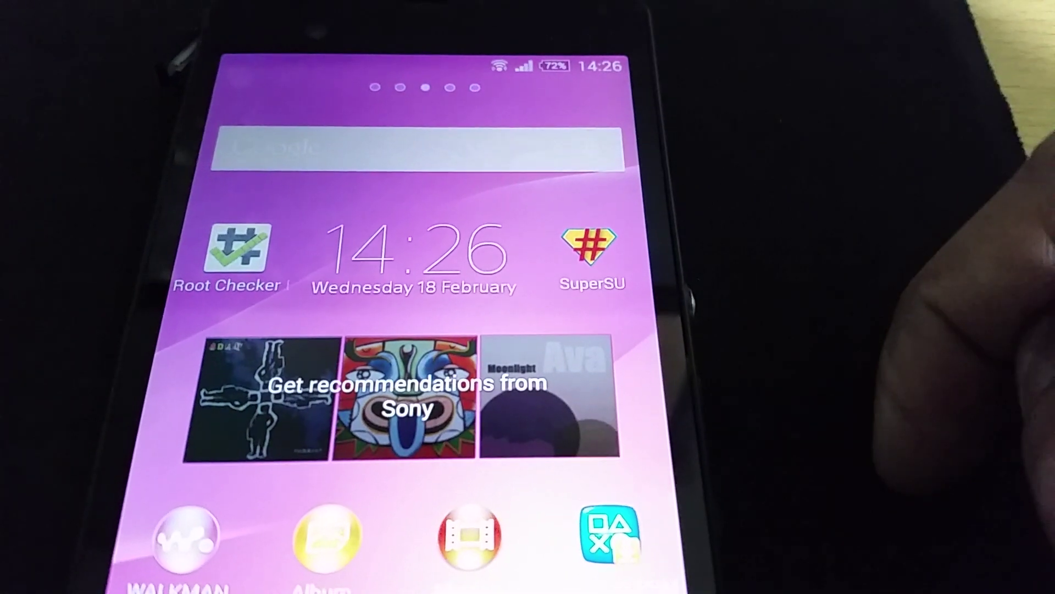
Tap OK on the Water resistance warning to clear it from the home screen
left_click(581, 248)
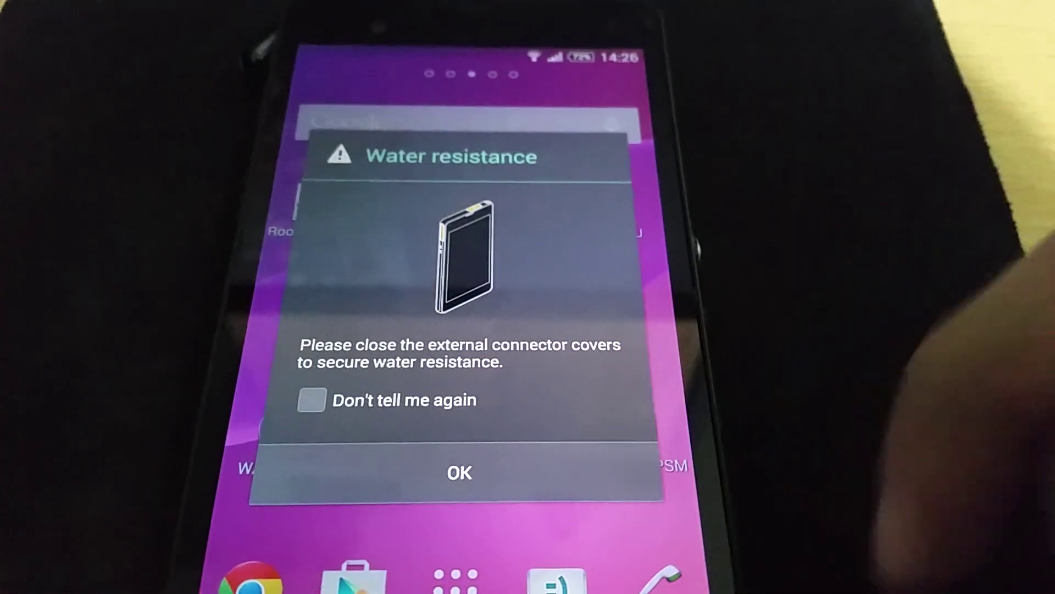
left_click(454, 457)
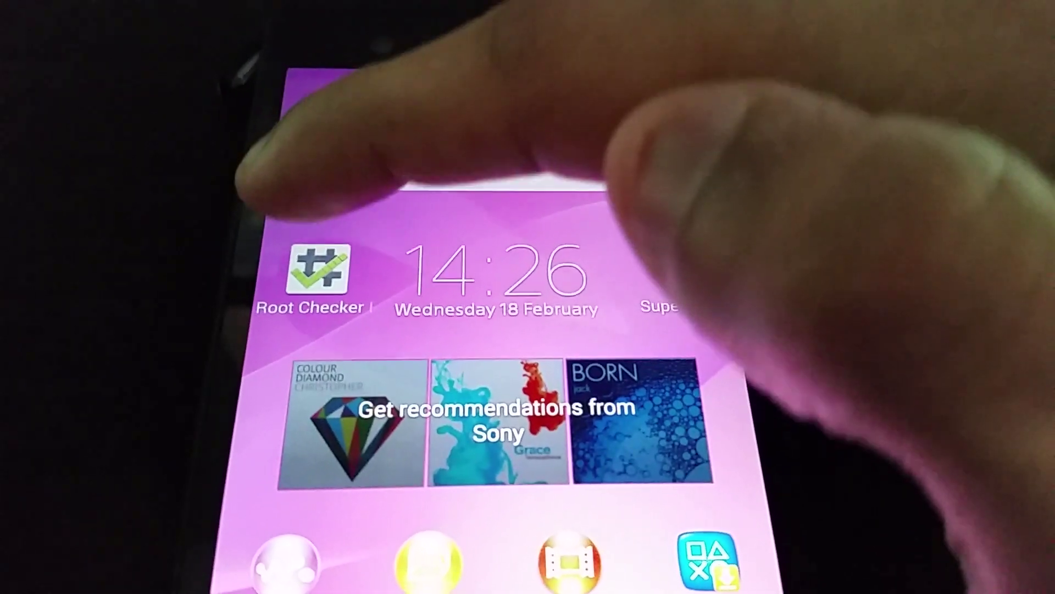
Run Verify Root in Root Checker Basic and grant its Superuser request
left_click(305, 263)
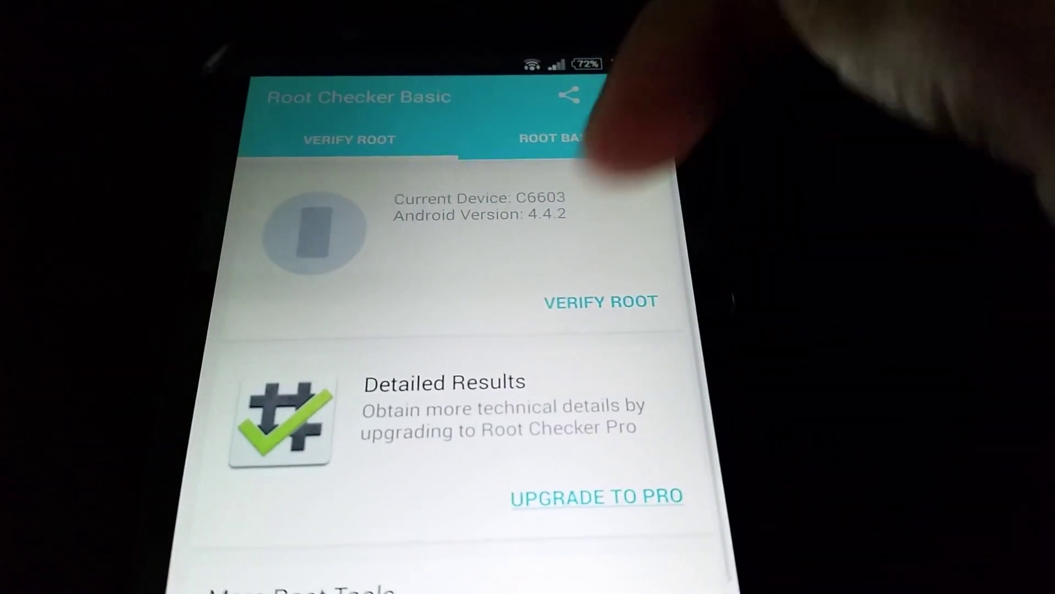
left_click(594, 311)
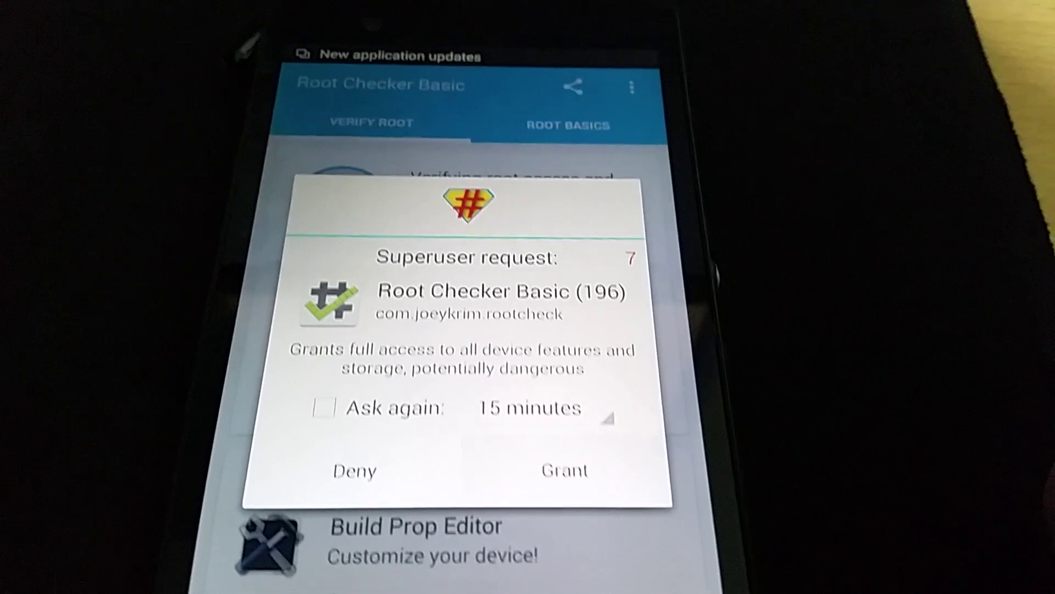
left_click(565, 470)
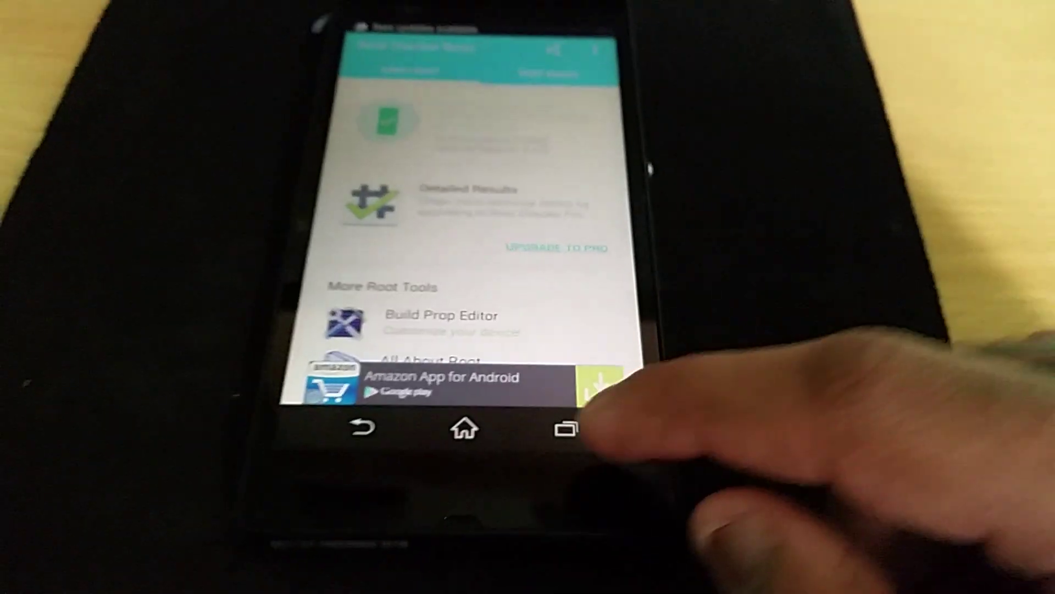
Exit Root Checker back to the Android home screen
left_click(383, 495)
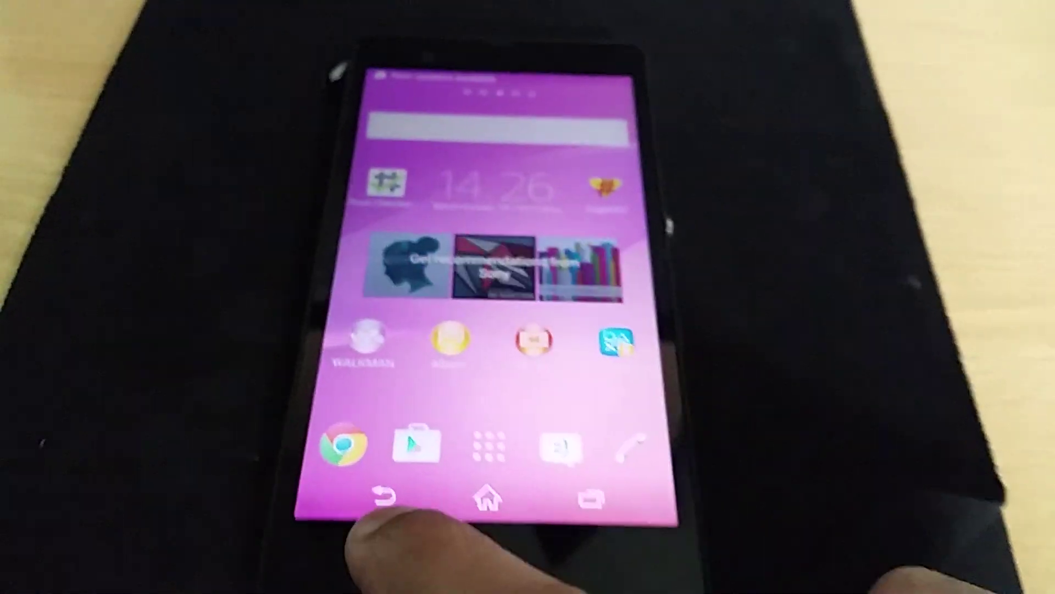